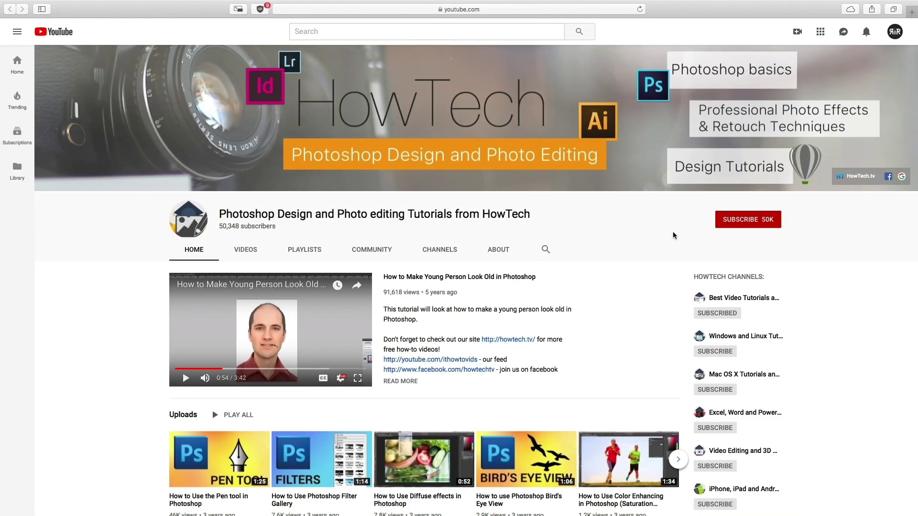
- Subscribe to the HowTech channel on YouTube and turn on its notification bell
left_click(730, 222)
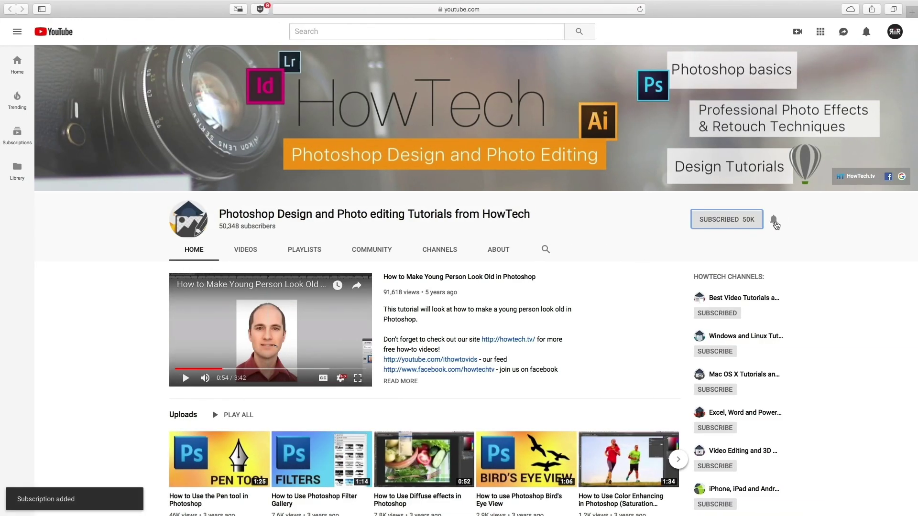
left_click(774, 221)
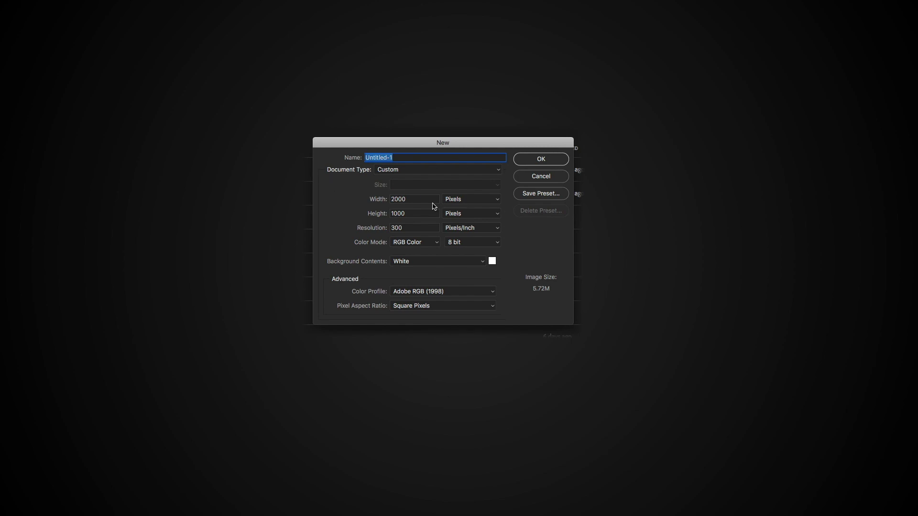
- Create a 5.37 × 4.21 inch, 300 ppi CMYK document named Post Card
left_click(487, 200)
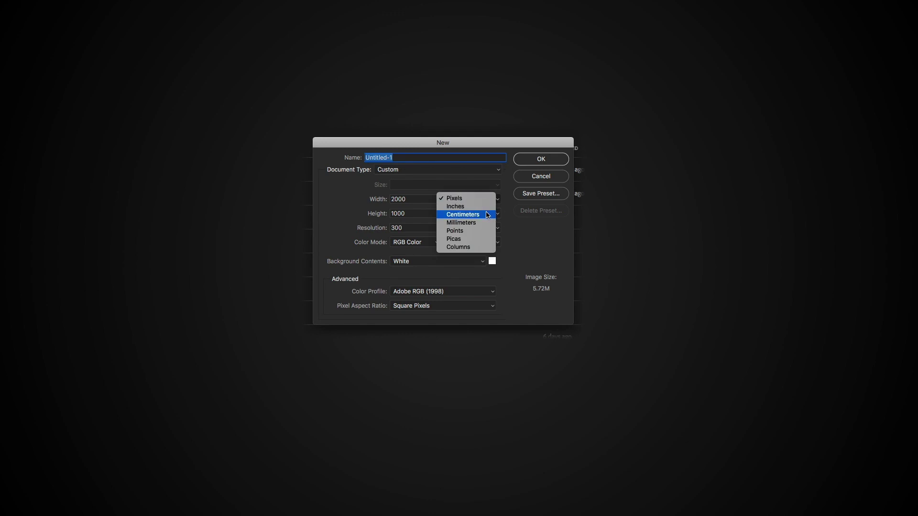
left_click(457, 206)
left_click(422, 197)
double_click(423, 197)
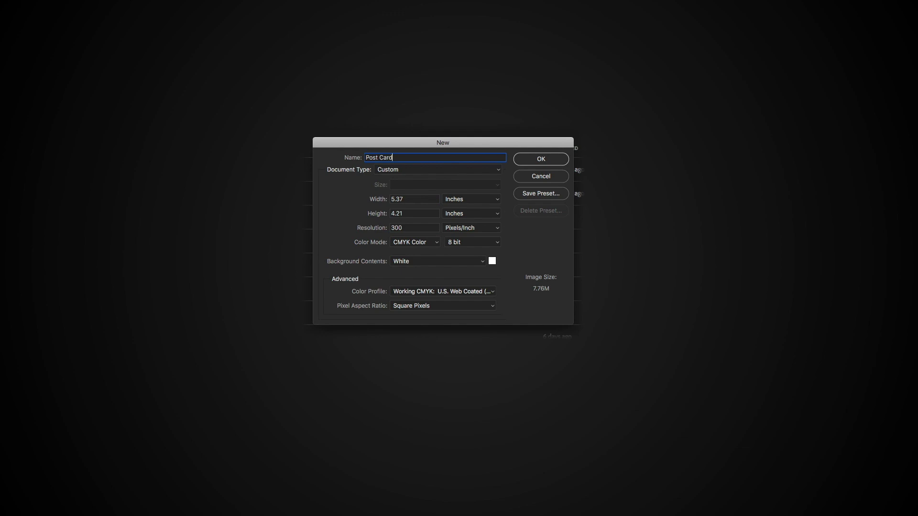
key("Return")
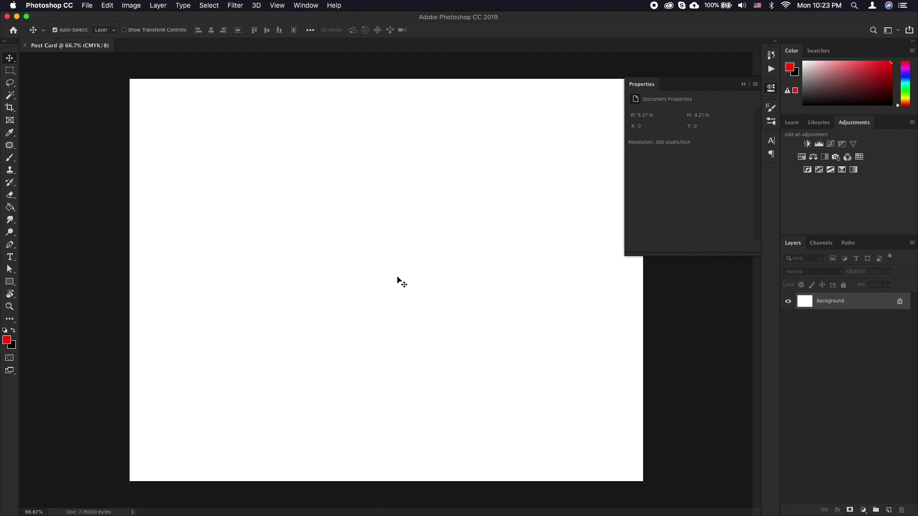
- Convert the background layer into an artboard named Front
key("super+minus")
key("super+minus")
left_click(913, 243)
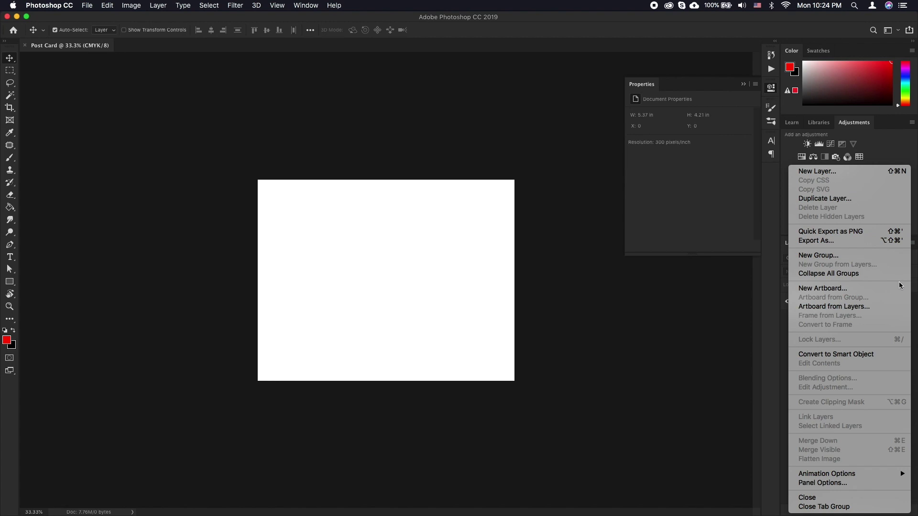
left_click(876, 308)
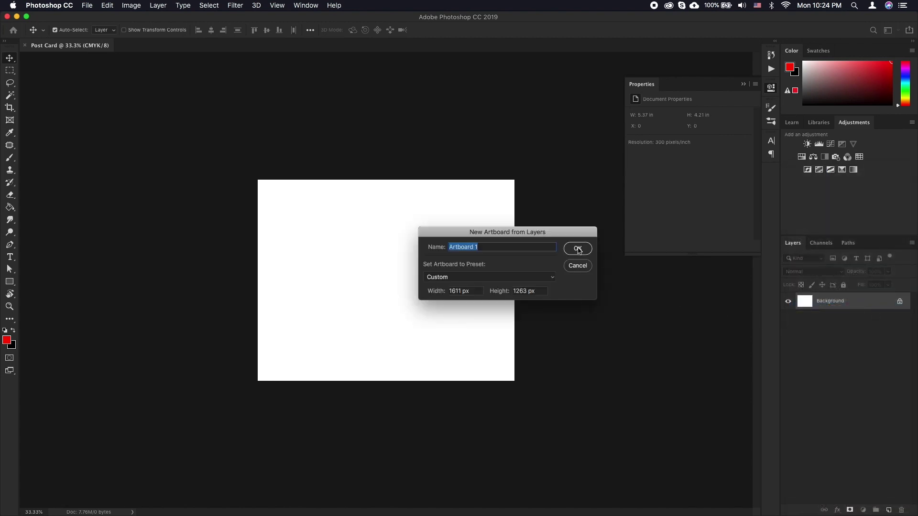
type("Front")
left_click(578, 249)
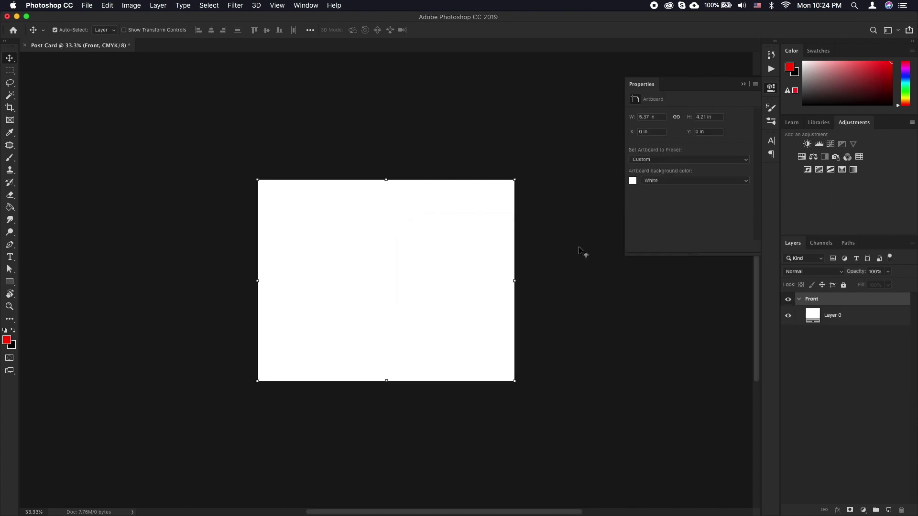
- Add a second blank artboard named Back beside the Front artboard
left_click(912, 242)
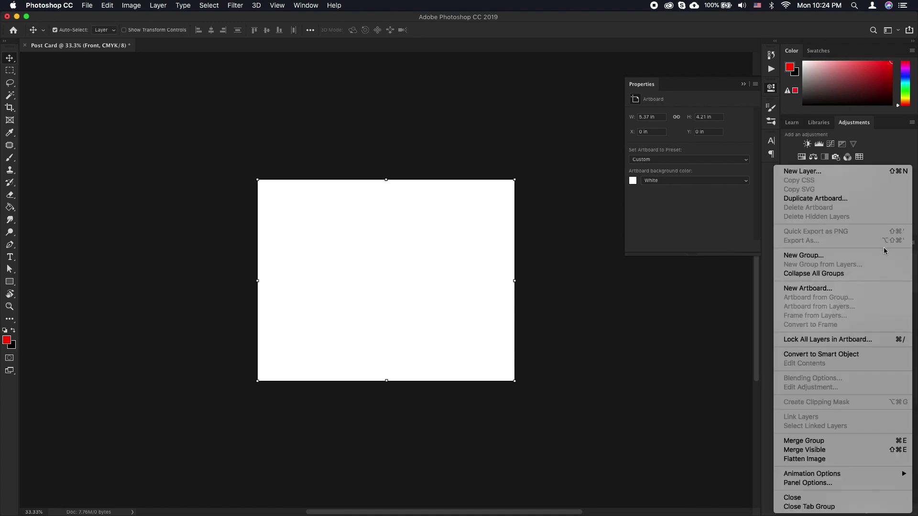
left_click(829, 288)
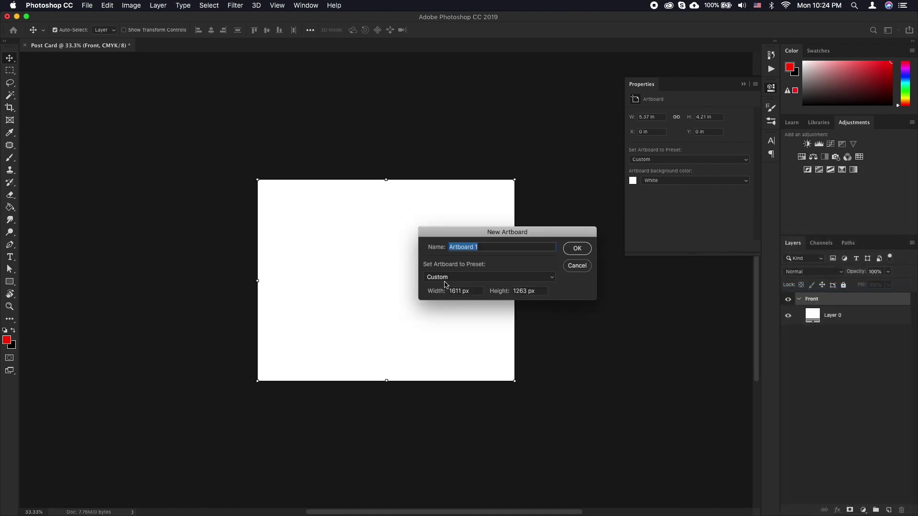
type("Back")
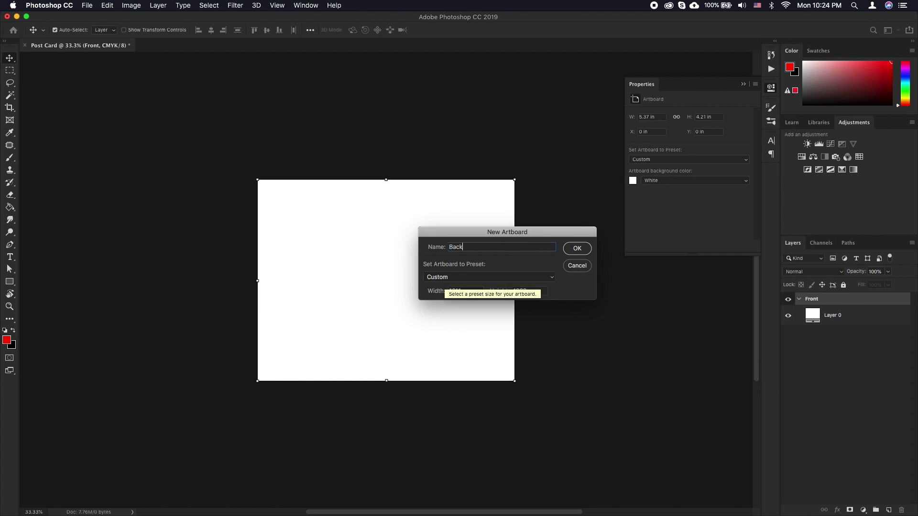
key("Return")
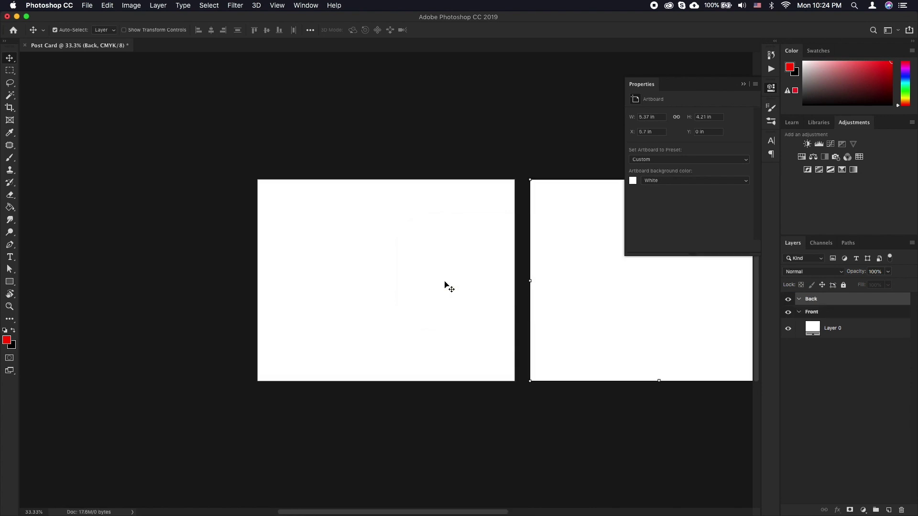
left_click(533, 396)
- Place the Ararat photo on the Front artboard and fill a bottom band with pink
left_click_drag(576, 420, 458, 428)
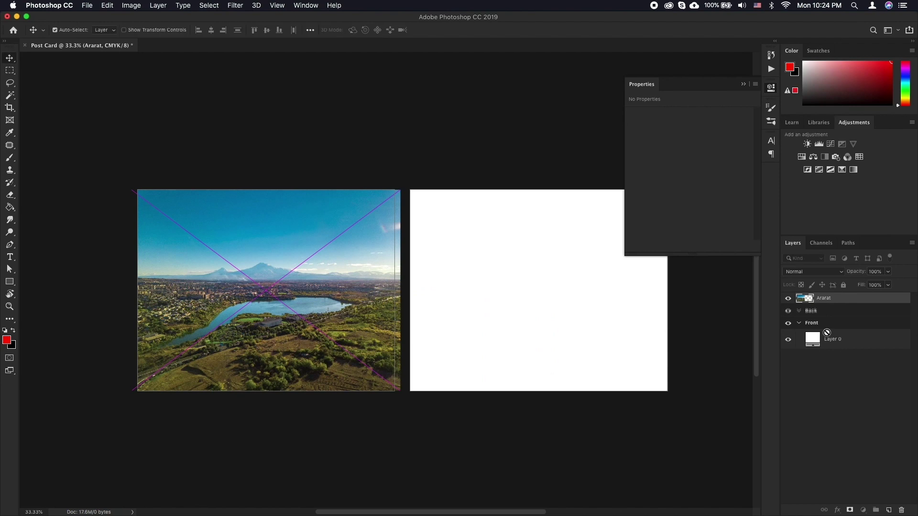
key("Return")
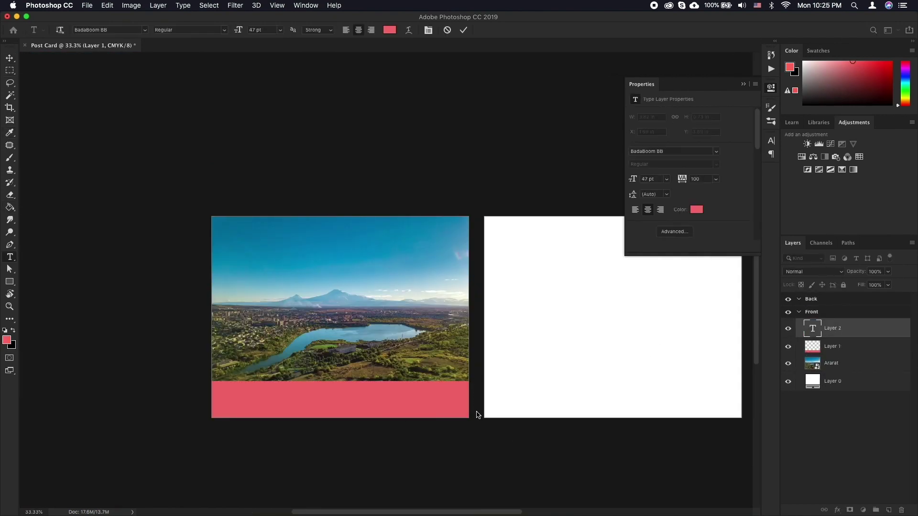
key("ctrl+Return")
- Add white 'Mount Ararat' title text on the band with a drop shadow
type("Mount Ararat")
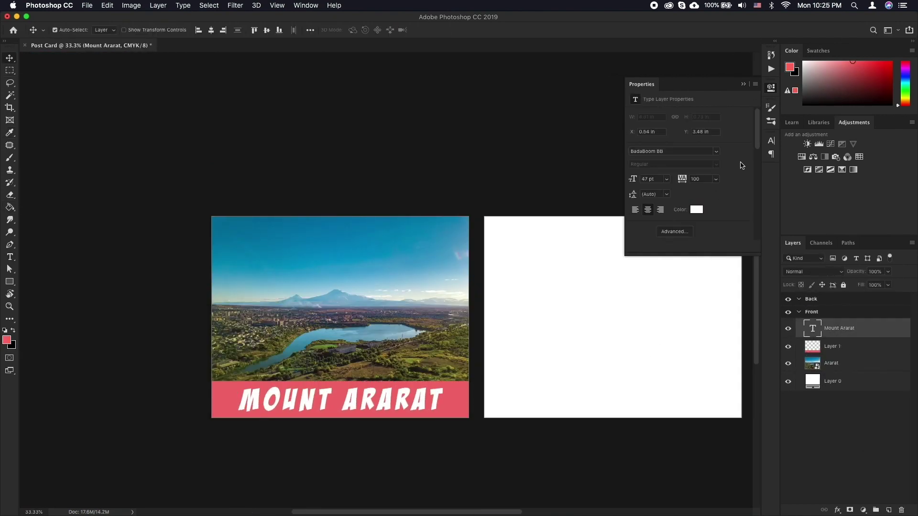
right_click(851, 328)
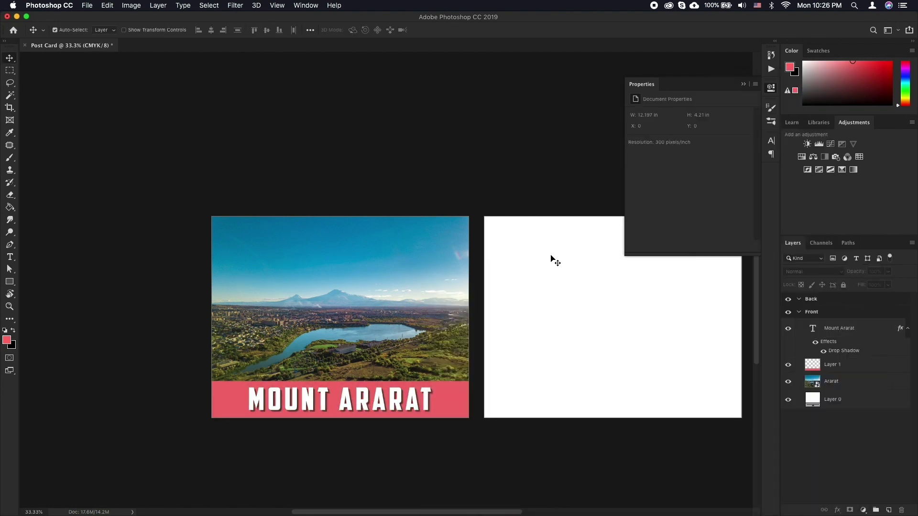
scroll(551, 260, "right", 5)
scroll(551, 260, "down", 1)
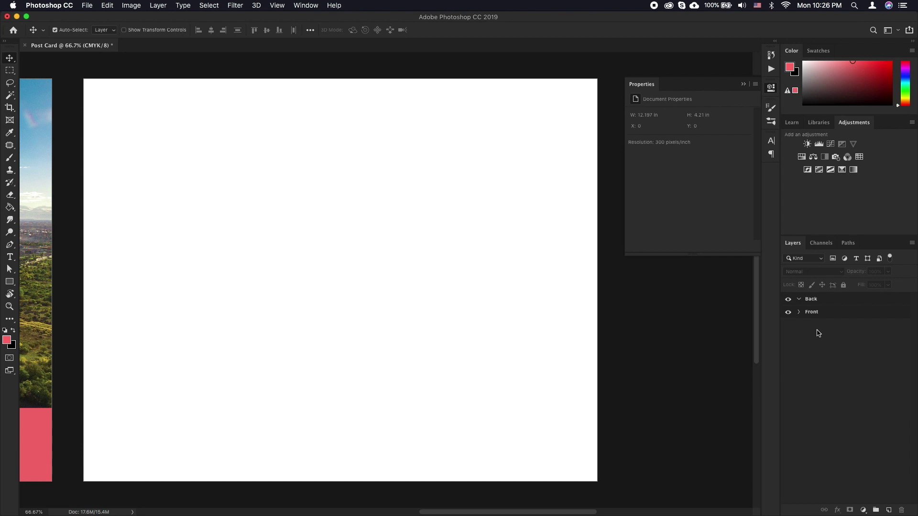
- Add vertical and horizontal centre guides across the Back artboard
left_click(811, 302)
key("super+r")
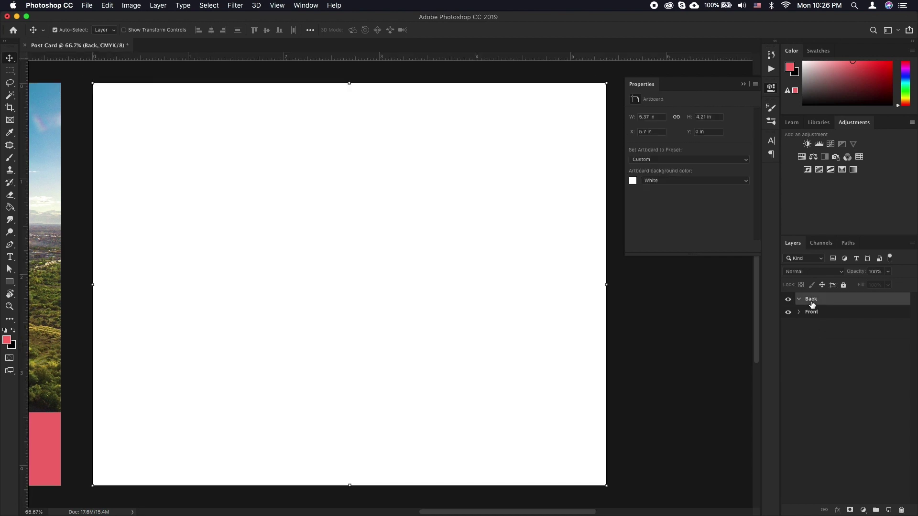
left_click_drag(25, 264, 351, 256)
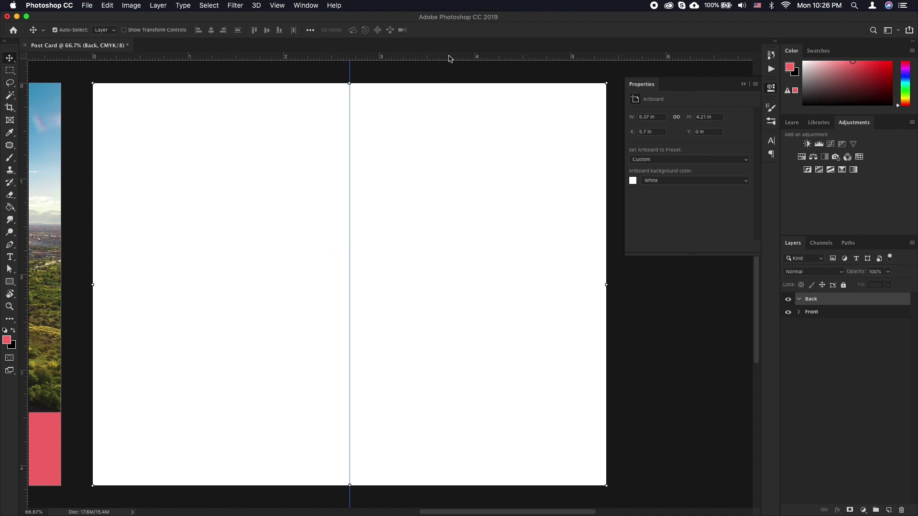
left_click_drag(449, 56, 435, 286)
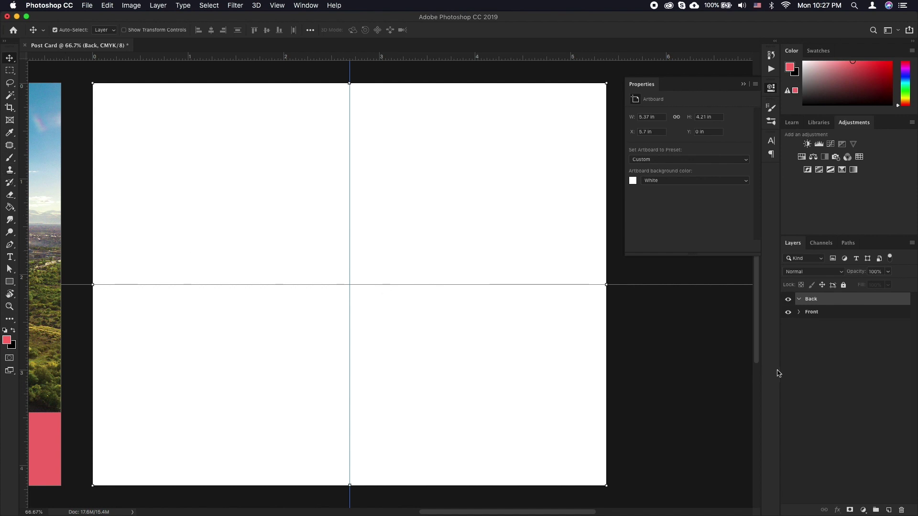
- Draw a black pencil divider down the vertical guide, centre it vertically, and add an empty layer
left_click(888, 510)
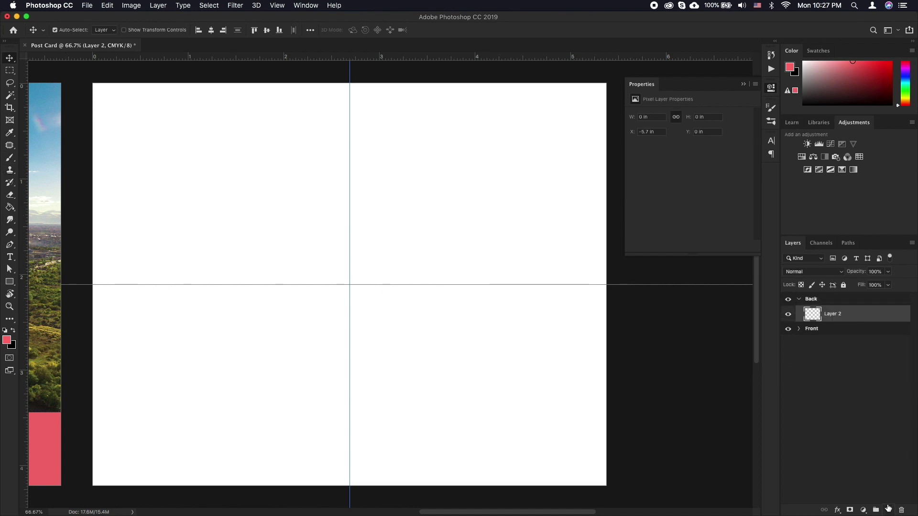
left_click_drag(10, 157, 48, 168)
left_click(14, 332)
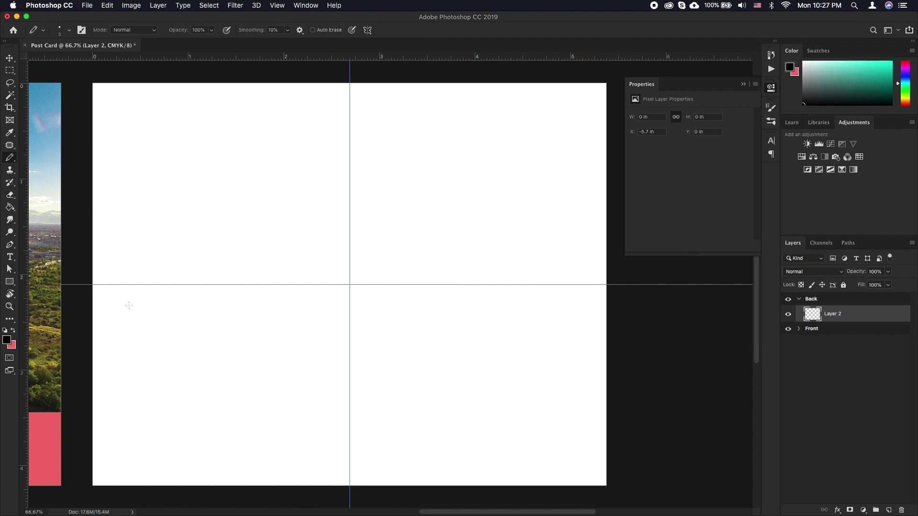
mouse_move(350, 151)
left_mouse_down()
mouse_move(362, 256)
mouse_move(342, 373)
left_mouse_up()
left_click_drag(338, 423, 349, 410)
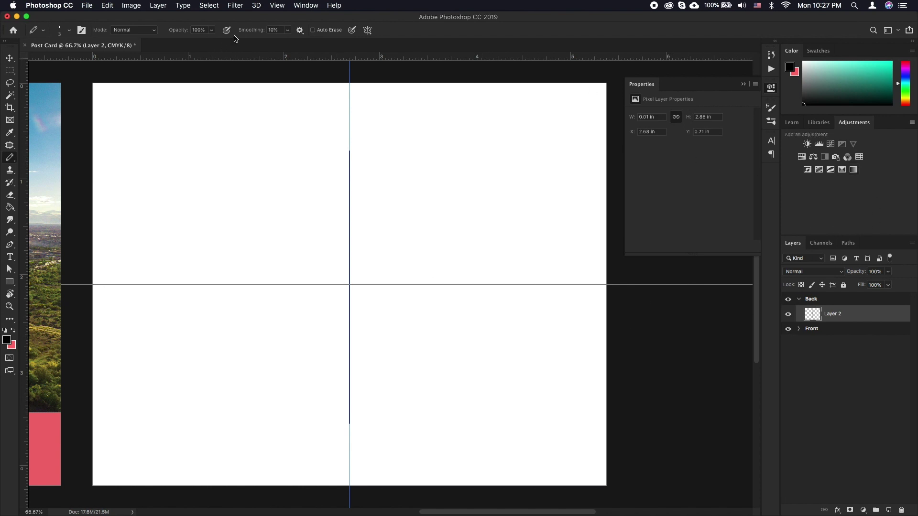
left_click(9, 58)
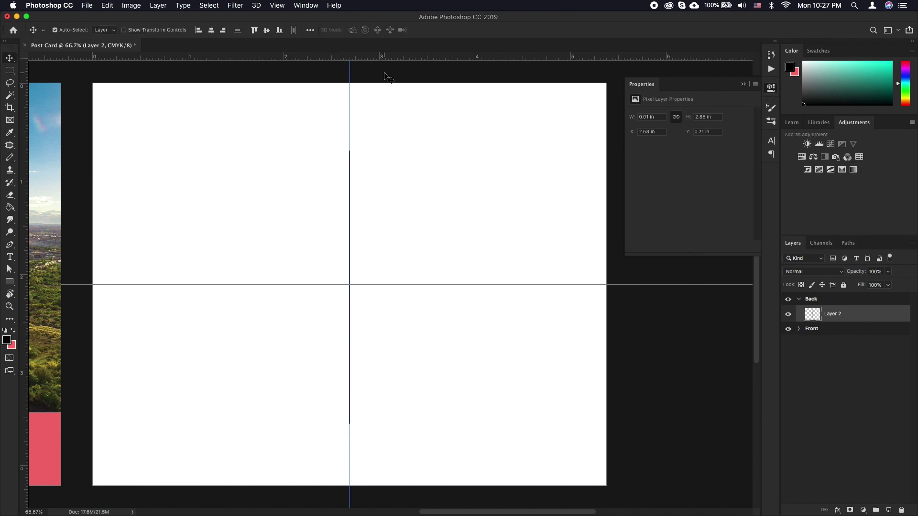
left_click(268, 29)
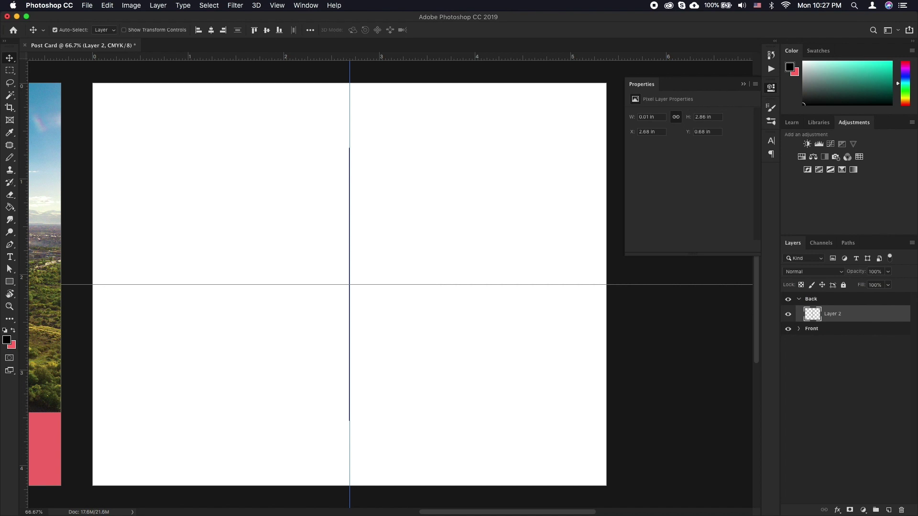
key("super+shift+alt+n")
key("b")
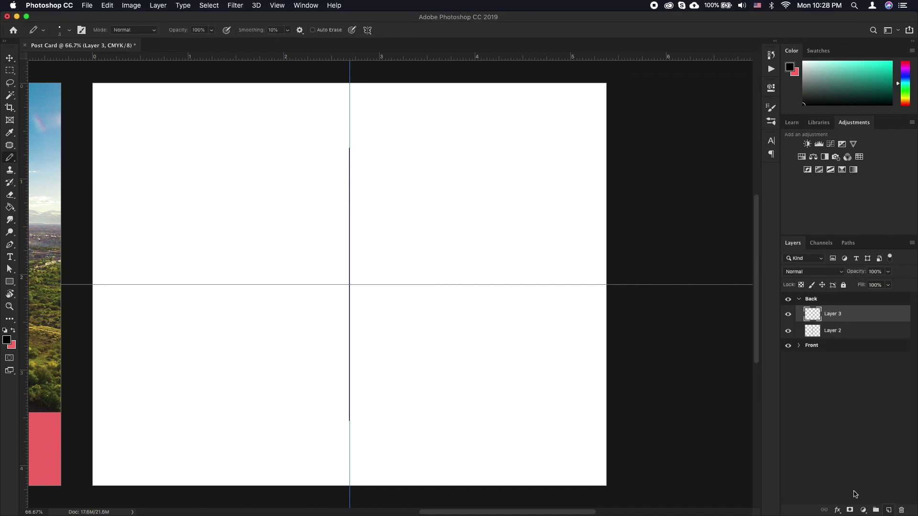
- Draw a horizontal line right of the divider and duplicate it, moving one copy lower
left_click_drag(370, 285, 586, 286)
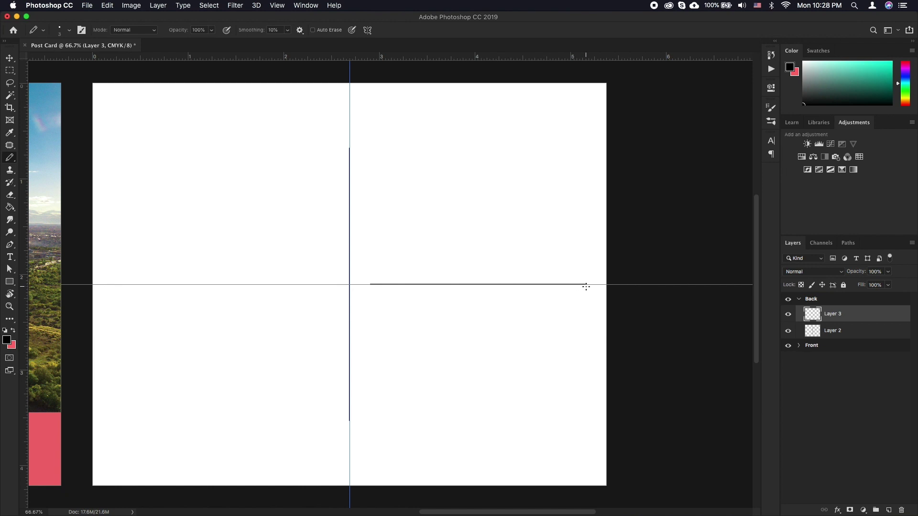
key("v")
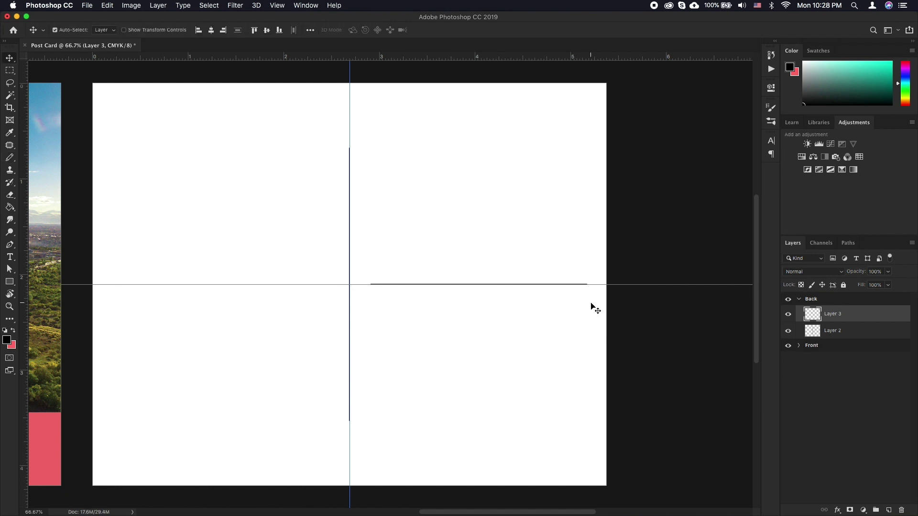
key("Right")
key("super+j")
key("super+j")
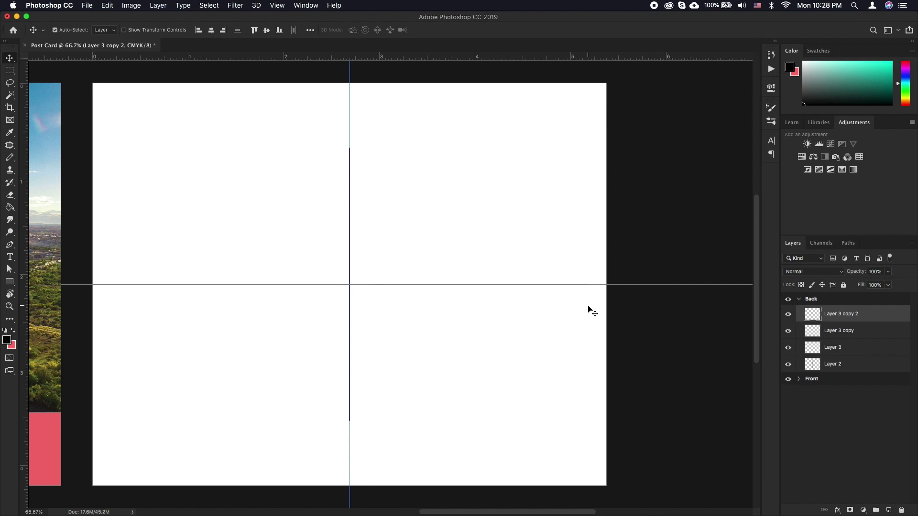
key("super+j")
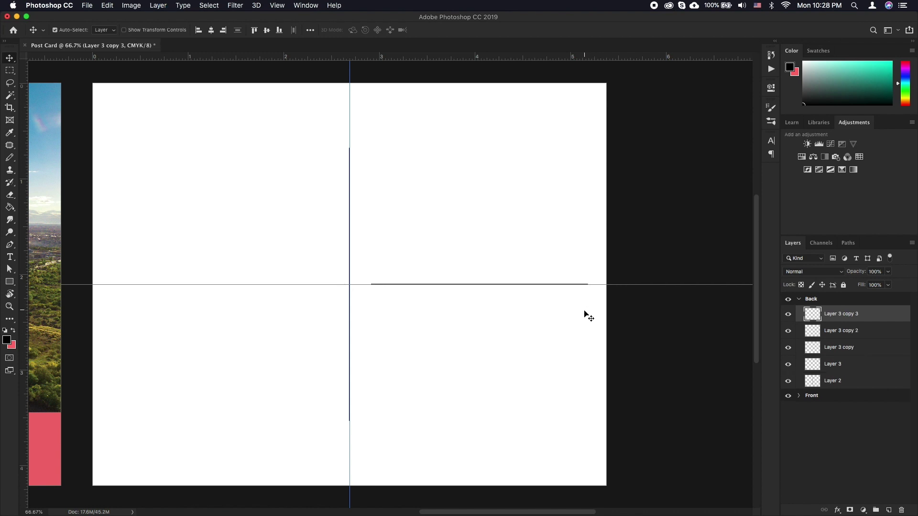
left_click_drag(539, 285, 504, 396)
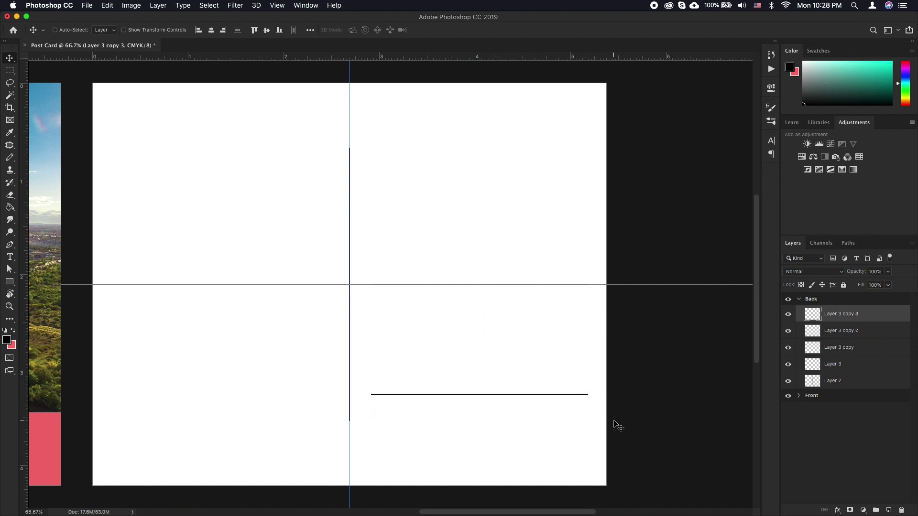
- Distribute the four address line layers evenly by their vertical centers
left_click(835, 363, "shift")
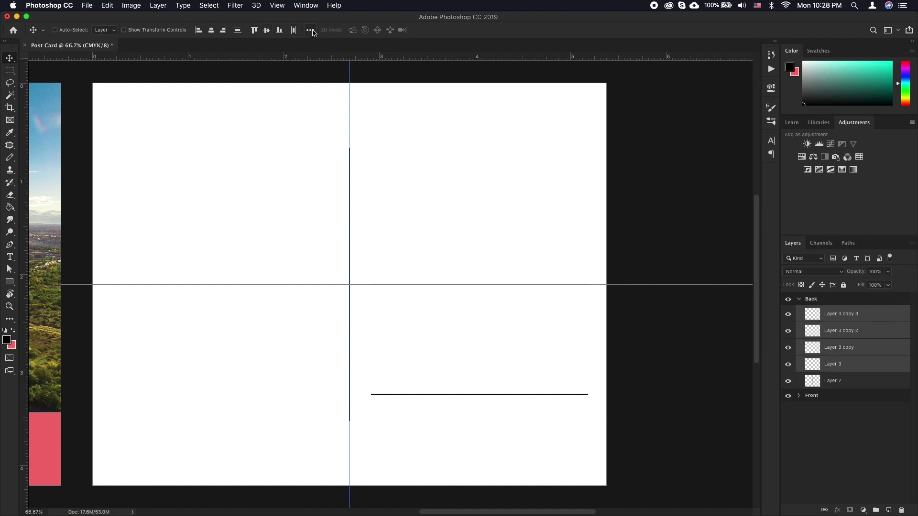
left_click(311, 30)
left_click(282, 88)
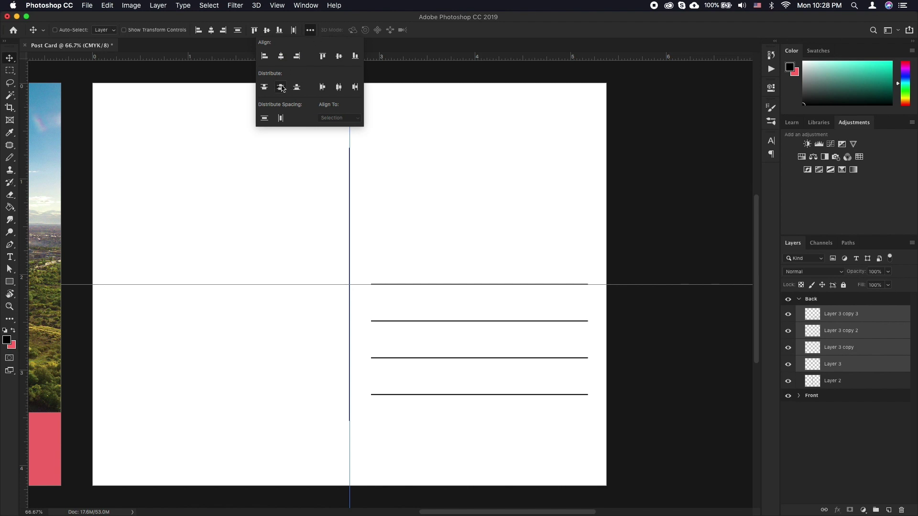
left_click(635, 287)
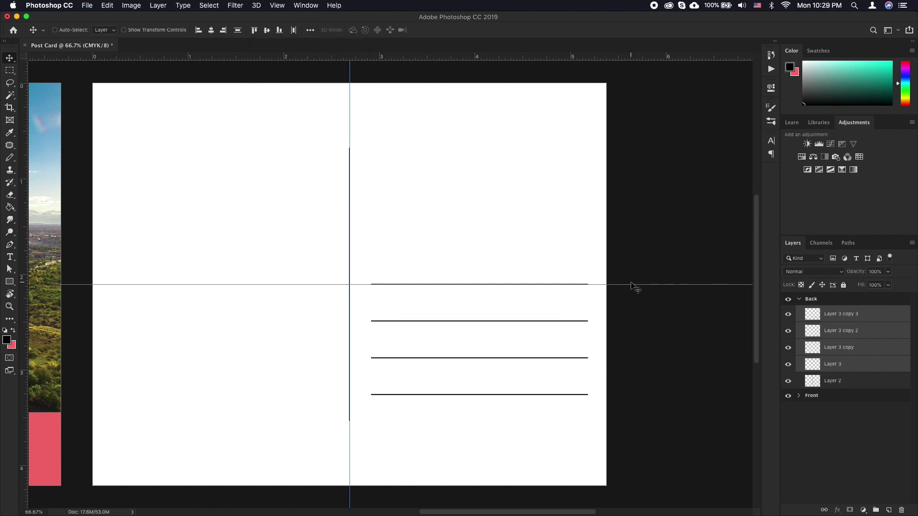
- Draw an upper-right stamp box on a new layer with a 3 px black stroke, aligned to the lines
key("m")
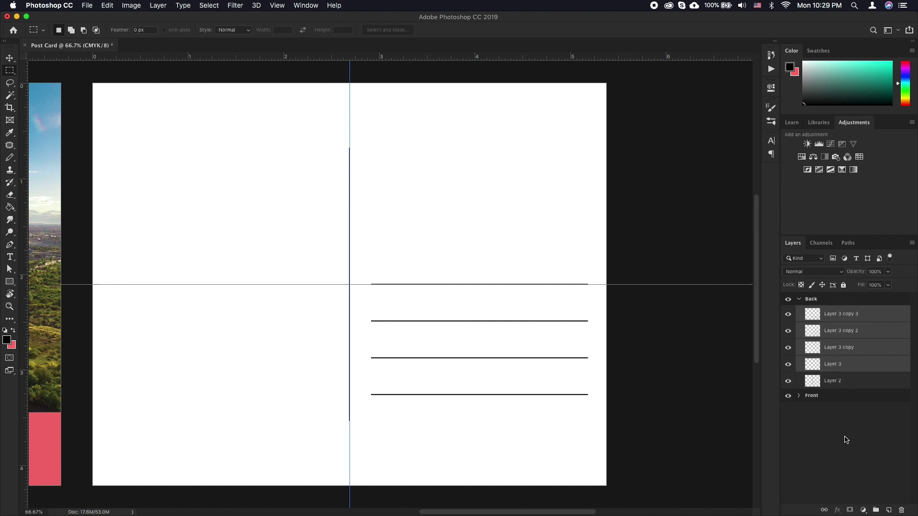
left_click(890, 510)
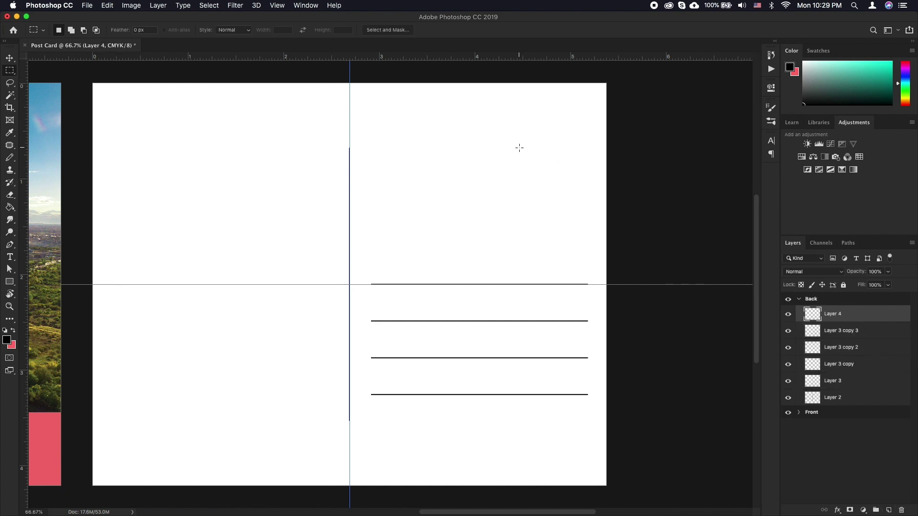
left_click_drag(519, 148, 567, 213)
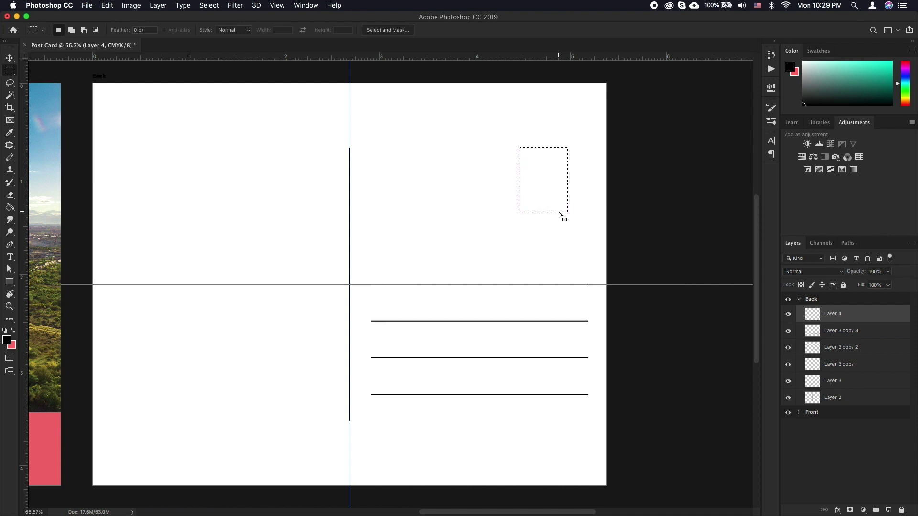
key("v")
left_click(107, 5)
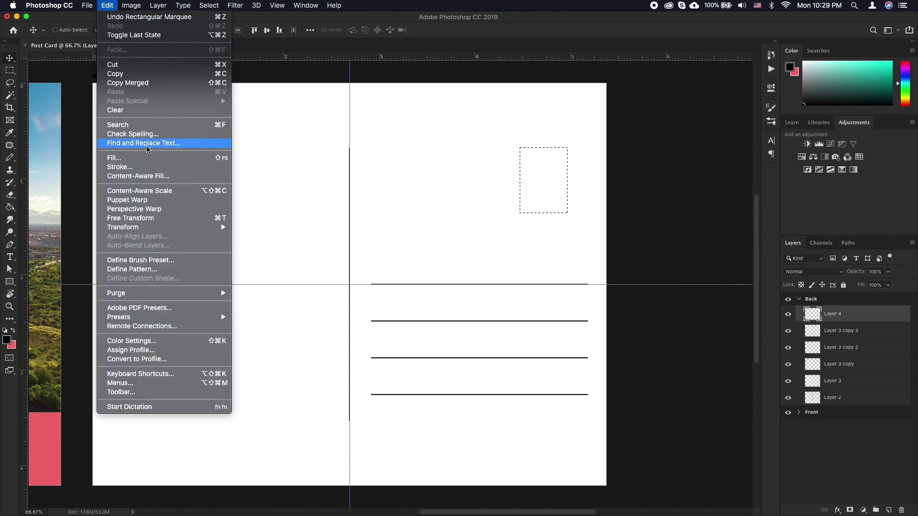
left_click(144, 167)
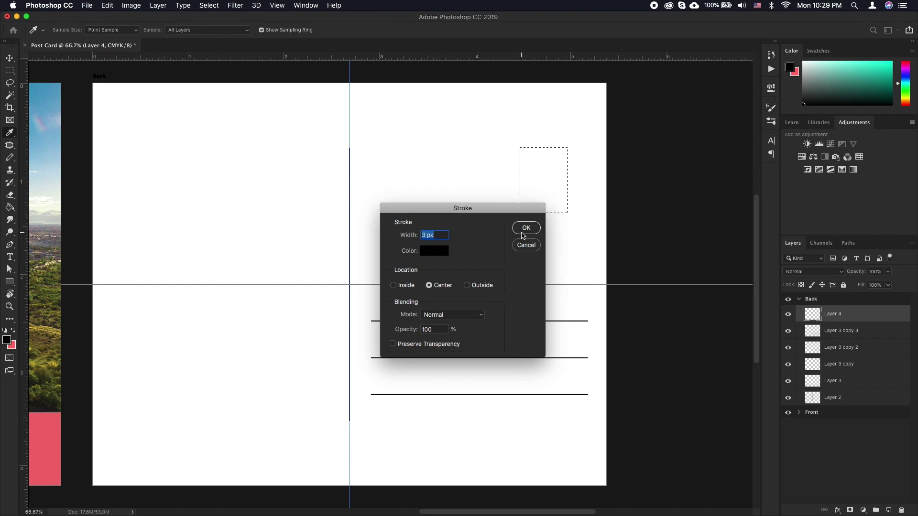
left_click(525, 228)
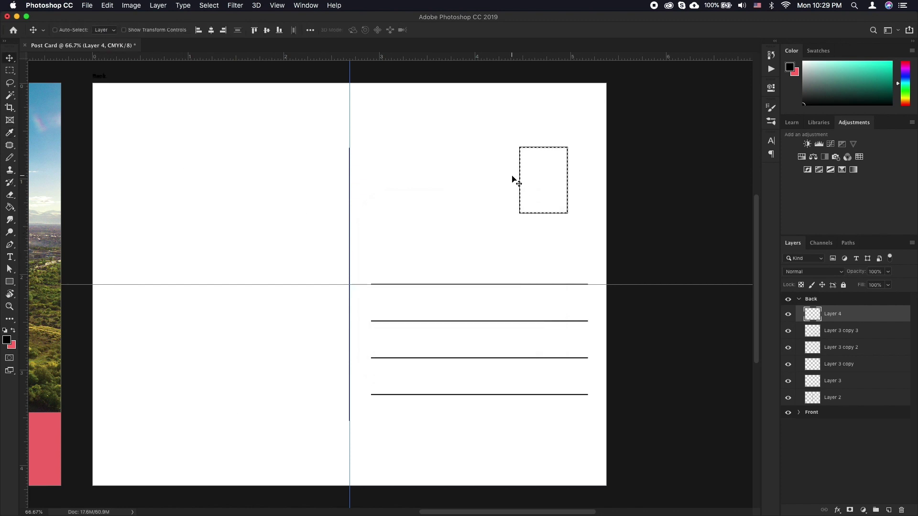
key("super+d")
left_click_drag(529, 181, 550, 197)
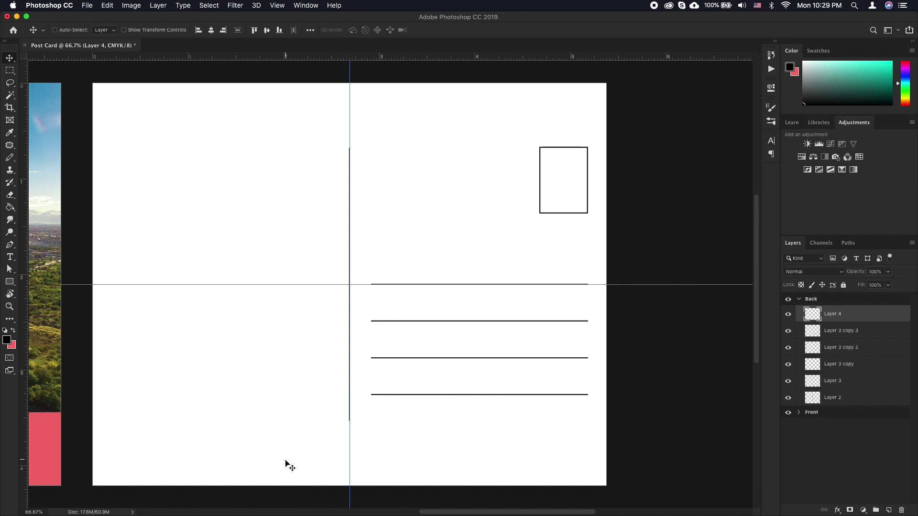
key("t")
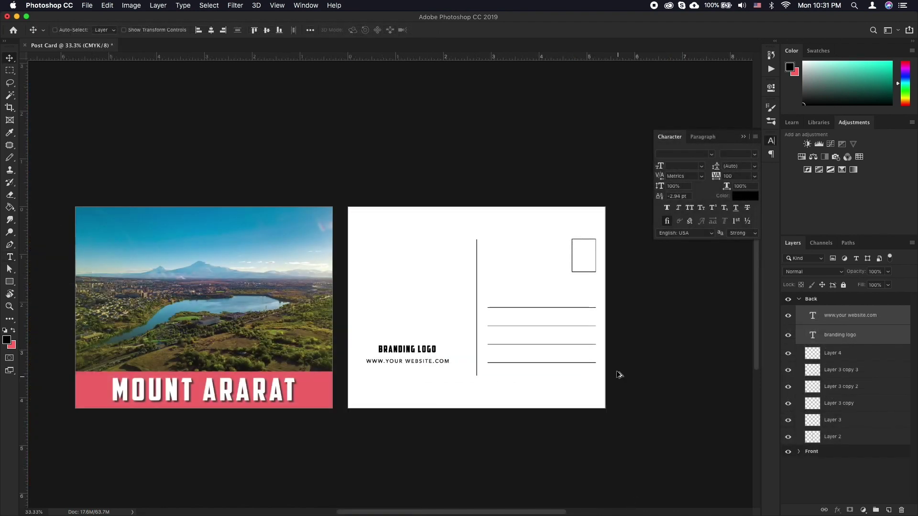
- Scroll the view up and left to frame the back artboard's left half
scroll(619, 376, "up", 2)
scroll(502, 420, "left", 5)
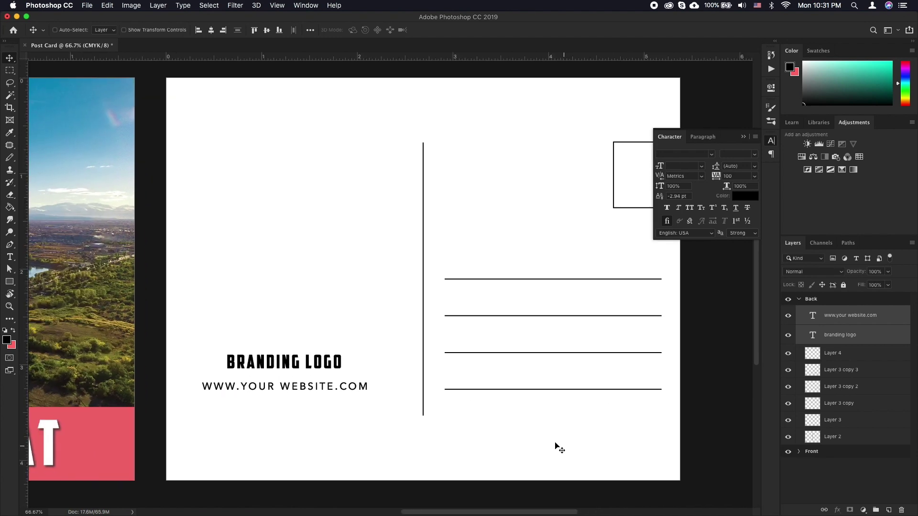